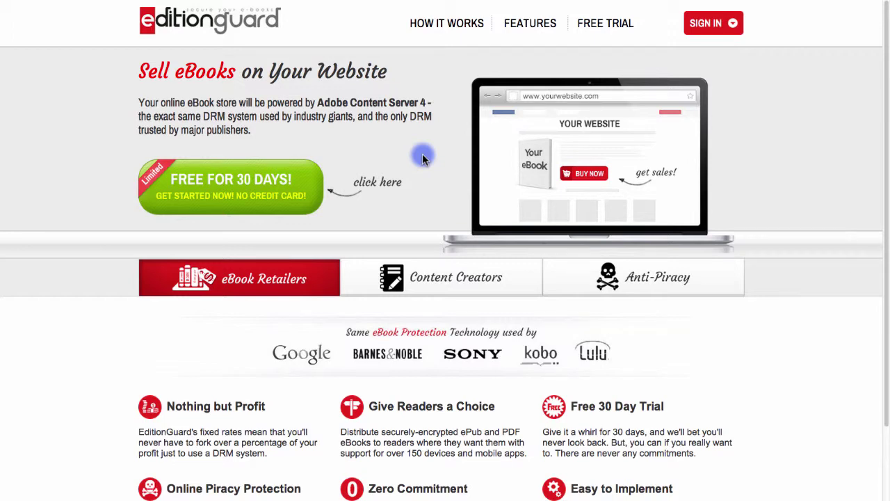
# - Sign in to the EditionGuard account and open its account details page
pyautogui.press('super+plus')
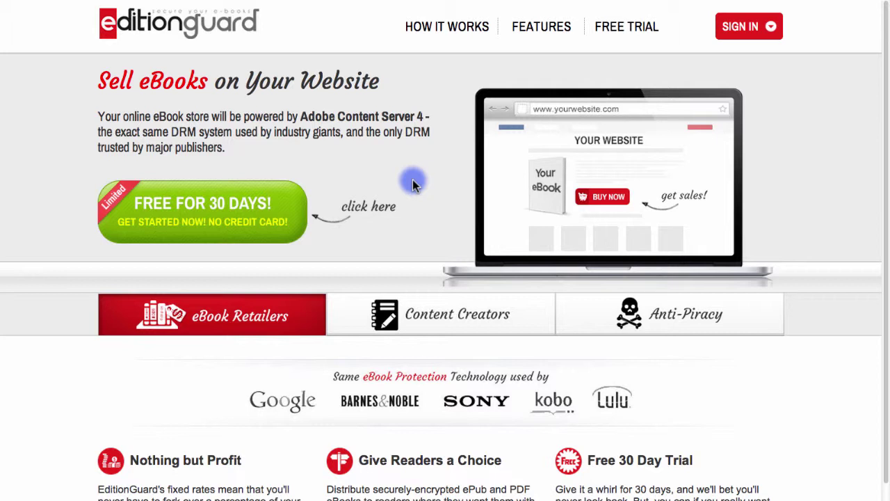
pyautogui.click(767, 33)
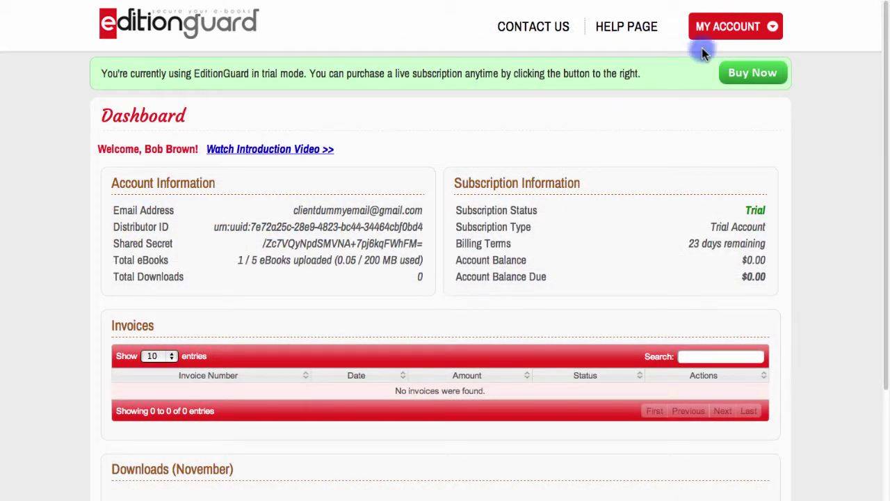
pyautogui.click(725, 35)
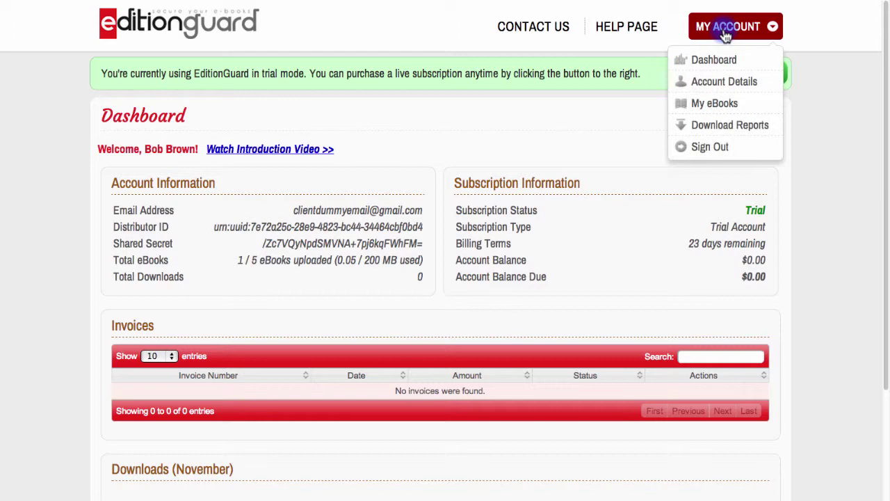
pyautogui.click(734, 87)
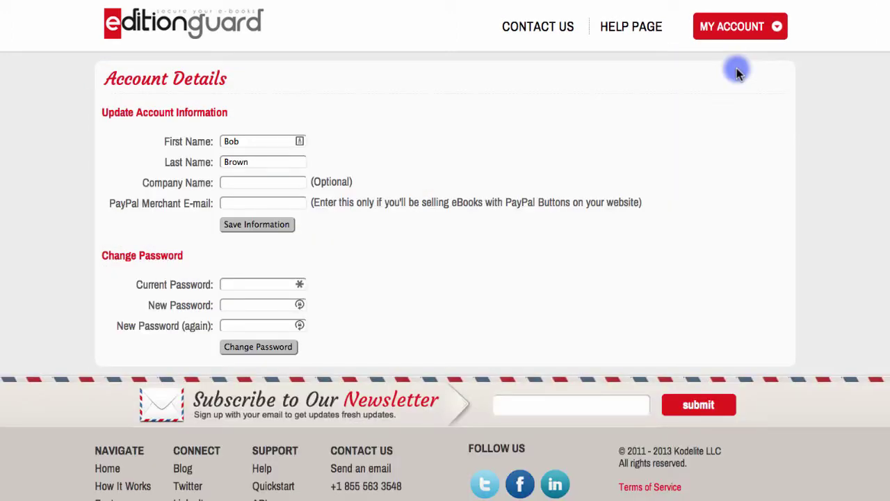
# - Fill in the PayPal merchant e-mail under the account information and save it
pyautogui.click(275, 202)
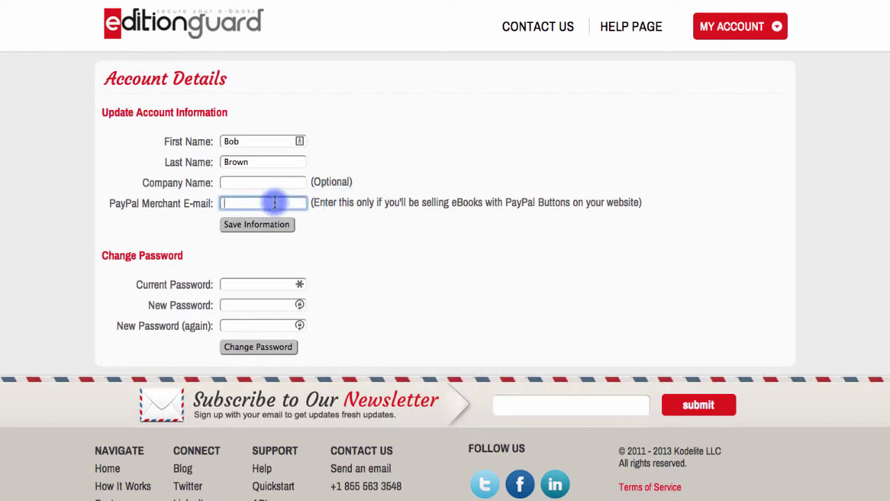
pyautogui.hotkey('ctrl', 'v')
pyautogui.click(264, 226)
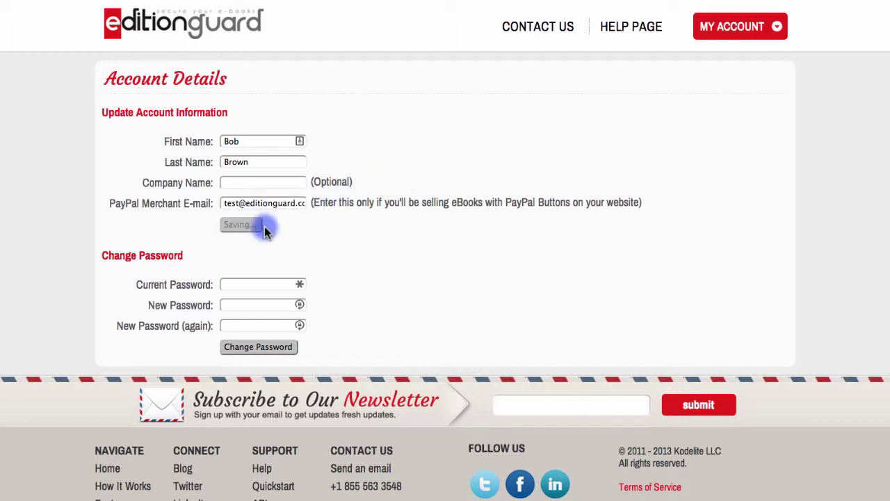
# - Open the My eBooks list and select the full resource ID of The Art of War for copying
pyautogui.click(731, 28)
pyautogui.click(730, 107)
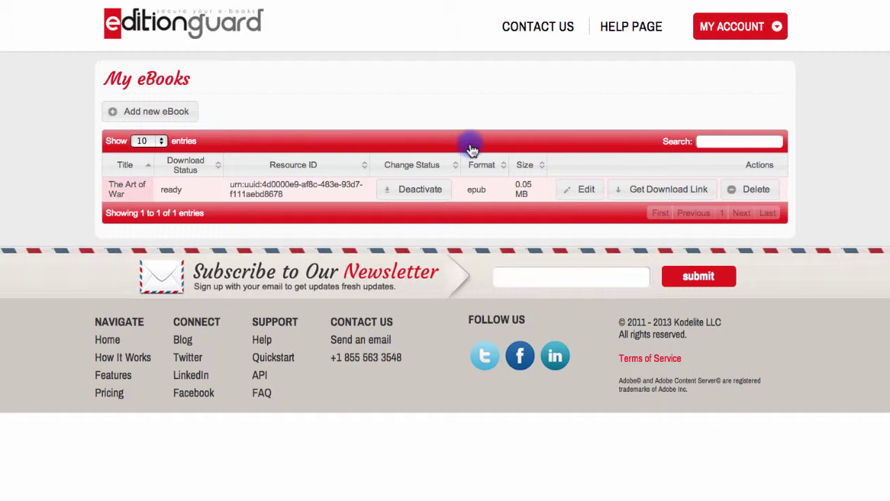
pyautogui.moveTo(323, 194); pyautogui.dragTo(231, 184)
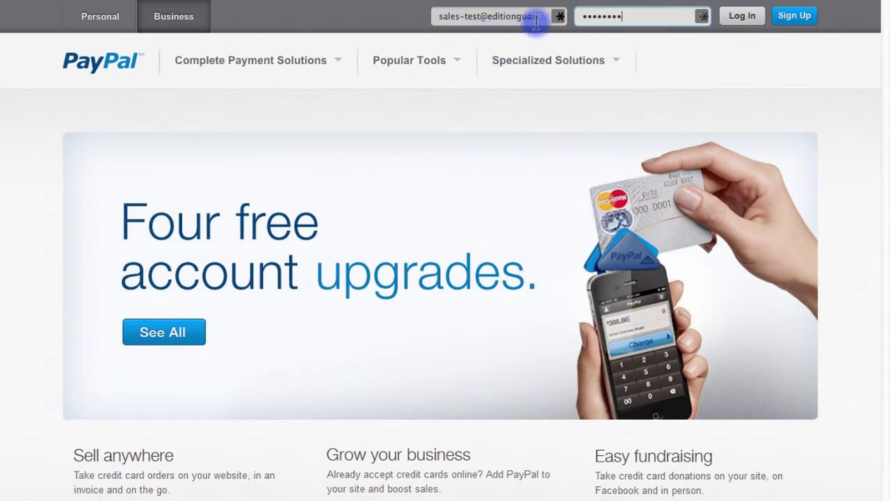
# - Switch to PayPal, log in to the business account and start a new payment button from the saved buttons in the selling tools
pyautogui.click(743, 15)
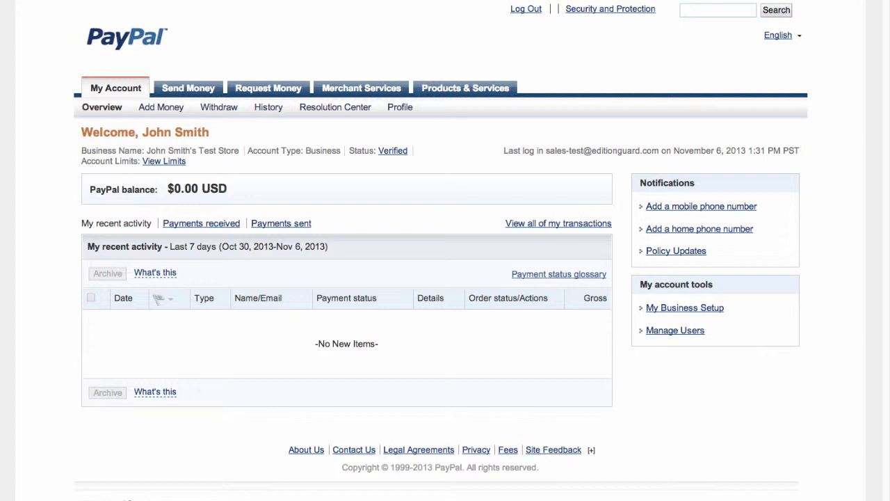
pyautogui.moveTo(402, 112)
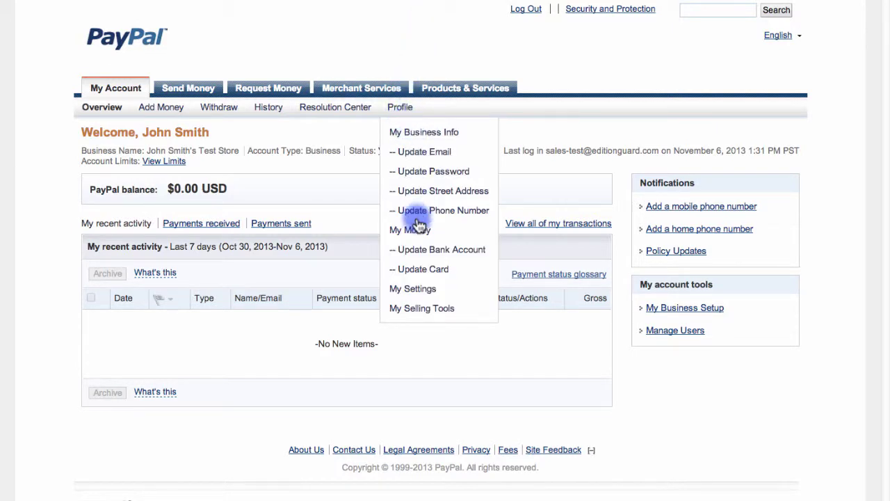
pyautogui.click(419, 308)
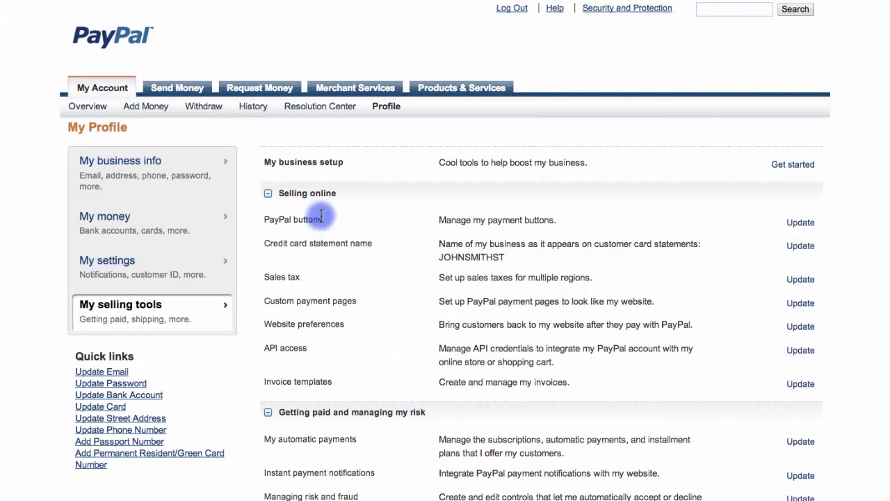
pyautogui.click(801, 222)
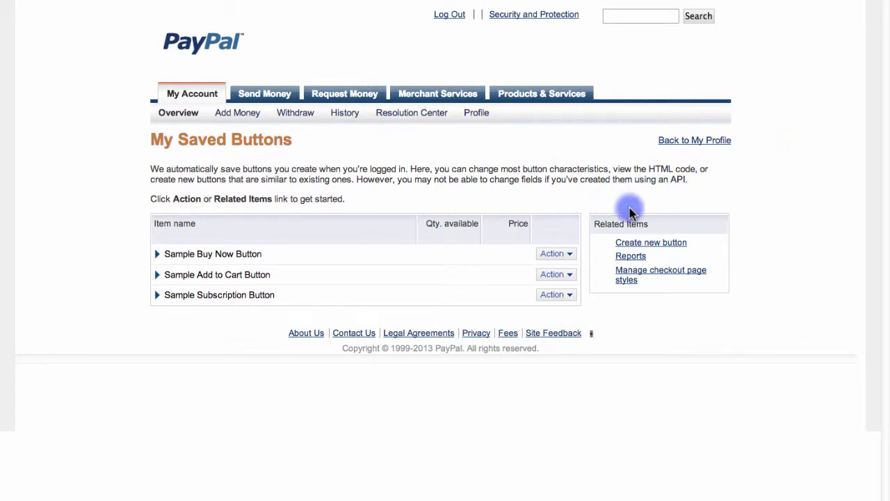
pyautogui.click(651, 244)
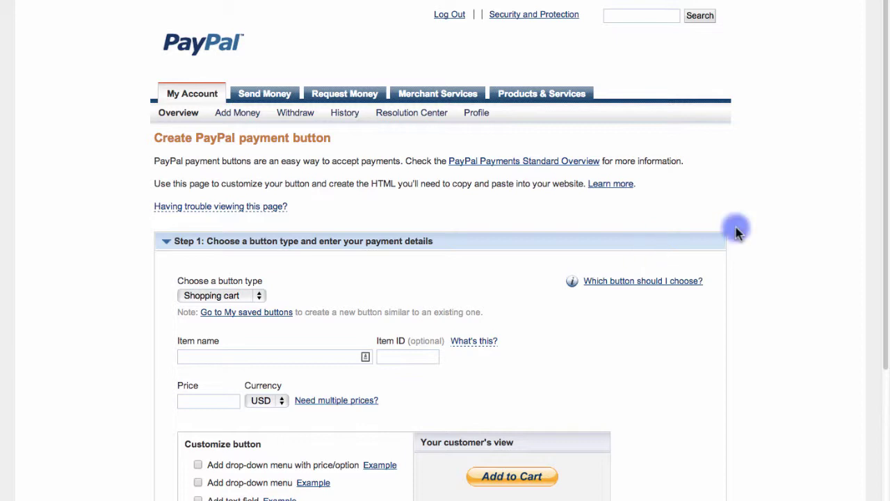
# - Set the button type to Buy Now and name the item The Art of War
pyautogui.click(258, 296)
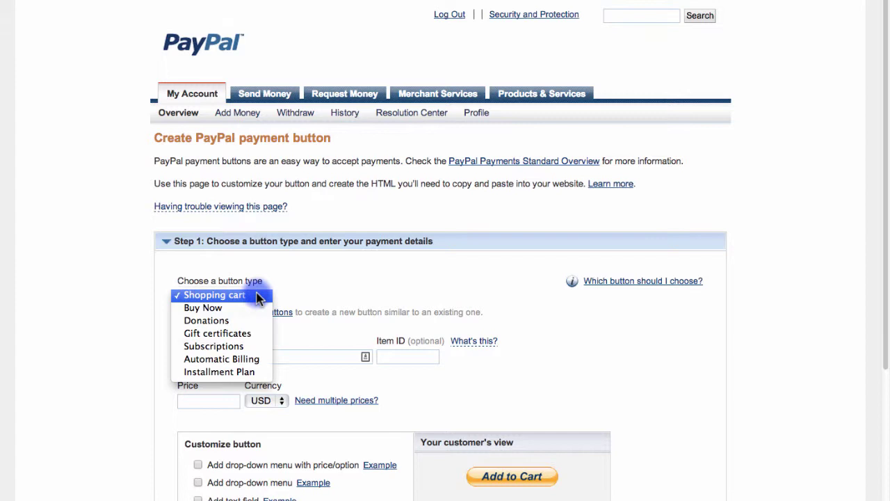
pyautogui.click(255, 308)
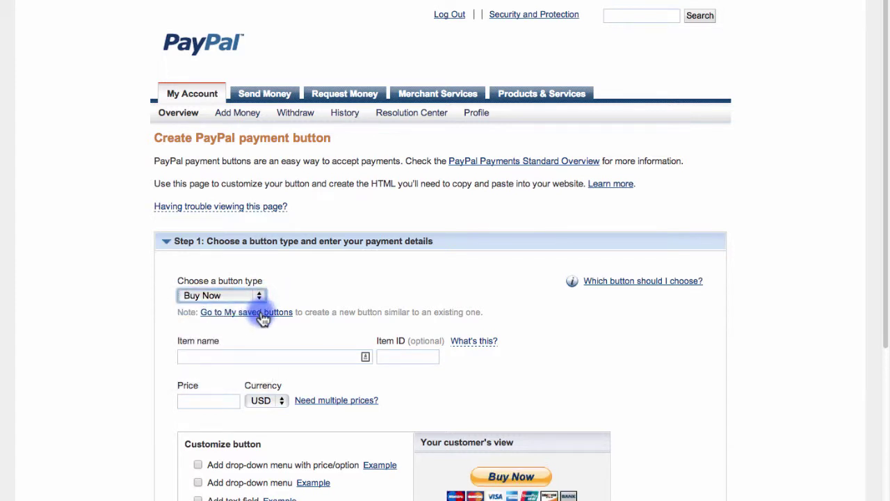
pyautogui.scroll(-5, 263, 318)
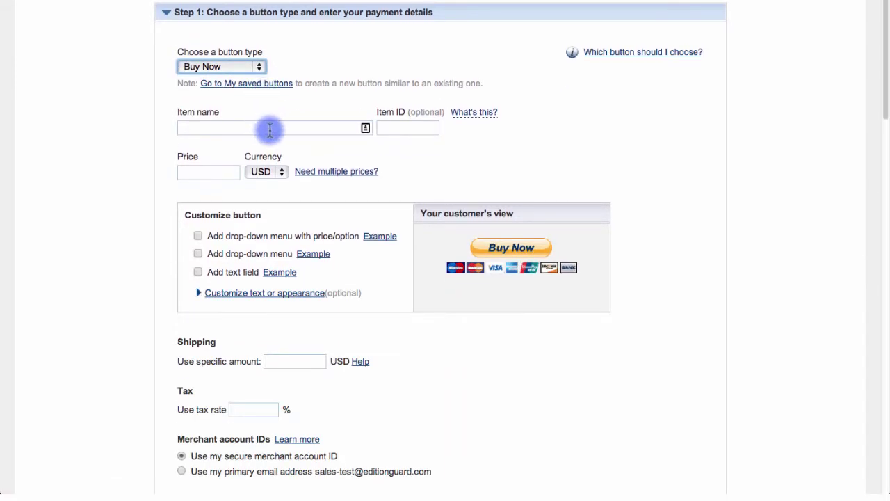
pyautogui.click(272, 130)
pyautogui.write('The Art of War')
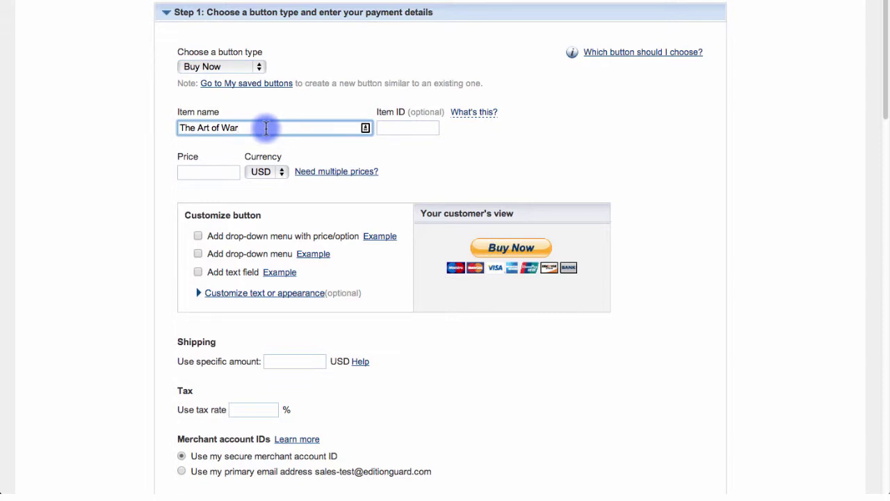
# - Paste the eBook's resource ID as the item ID and set the price to 10 USD
pyautogui.click(410, 128)
pyautogui.hotkey('ctrl', 'v')
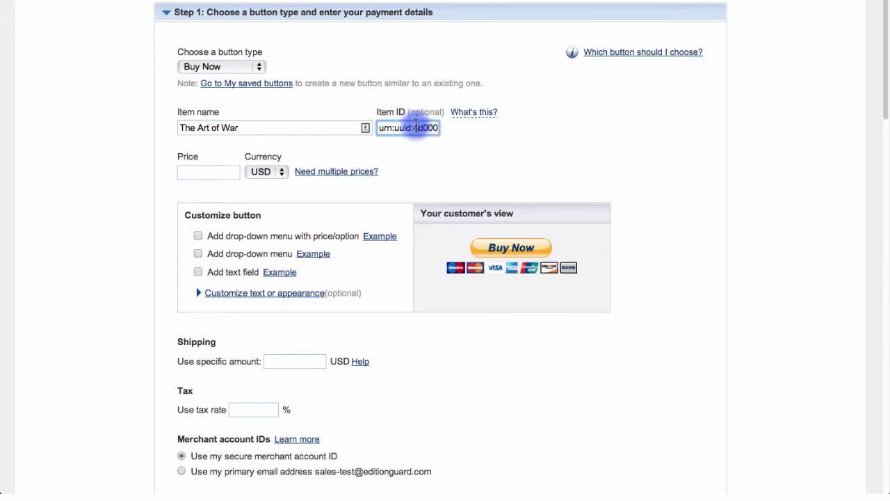
pyautogui.click(215, 171)
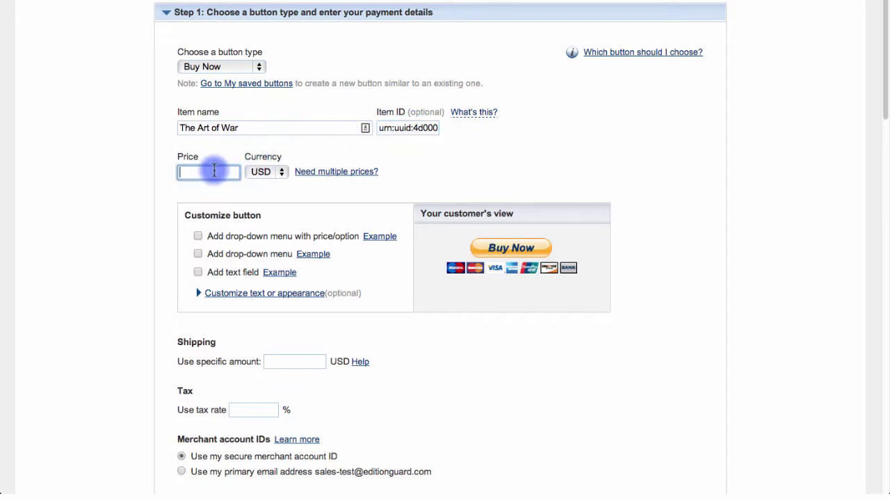
pyautogui.write('10')
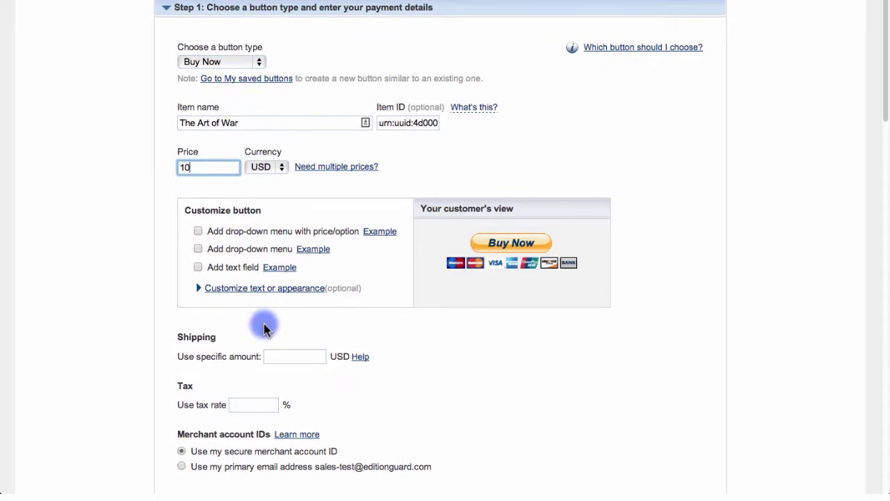
pyautogui.scroll(-5, 264, 323)
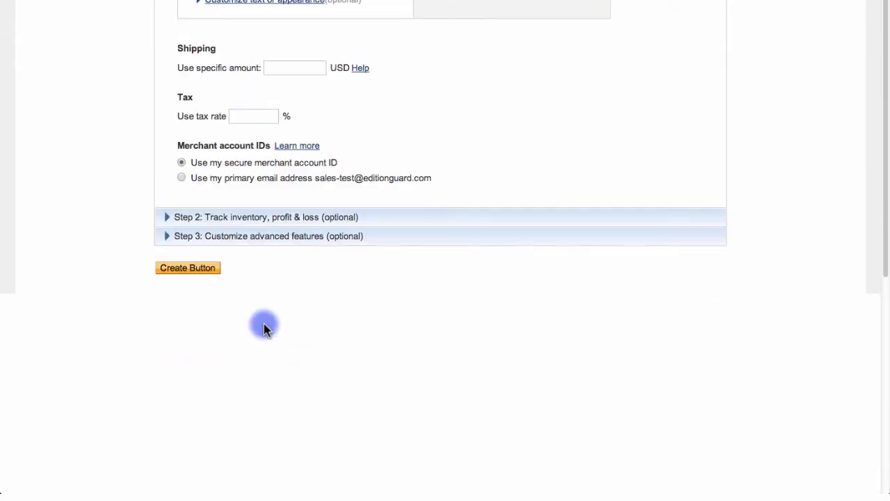
pyautogui.click(288, 240)
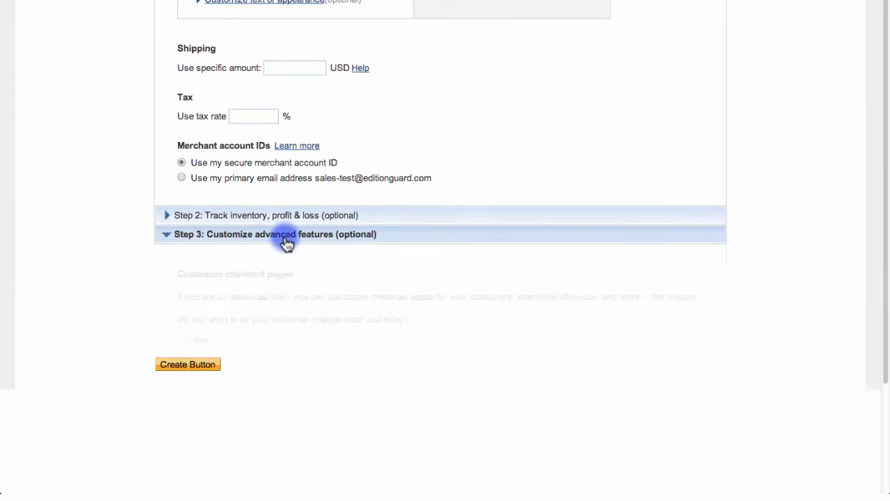
pyautogui.scroll(-10, 287, 240)
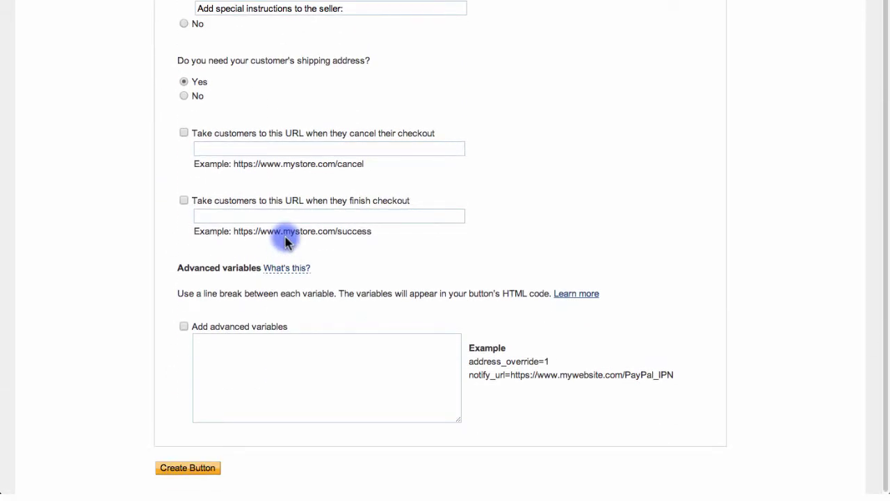
pyautogui.click(184, 327)
pyautogui.click(254, 359)
pyautogui.write('notify_url=http://www.editionguard.com/users/paypal')
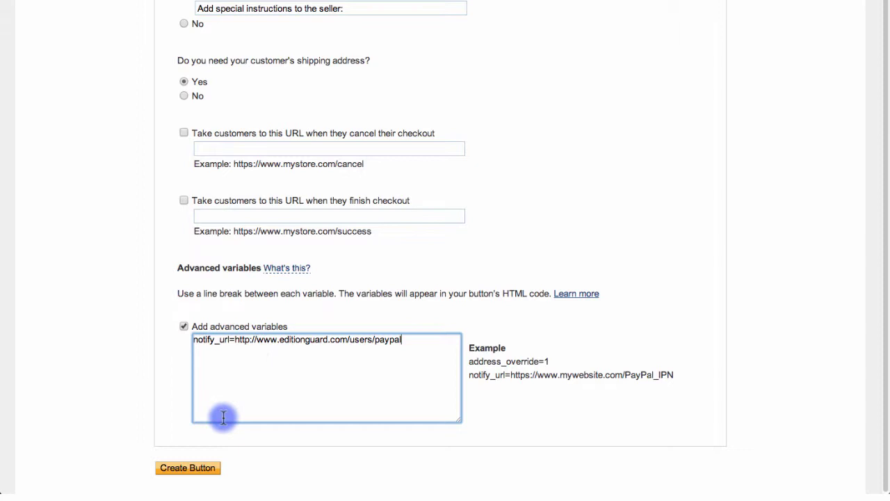
# - Create the Buy Now button and show the email version of its code
pyautogui.click(188, 468)
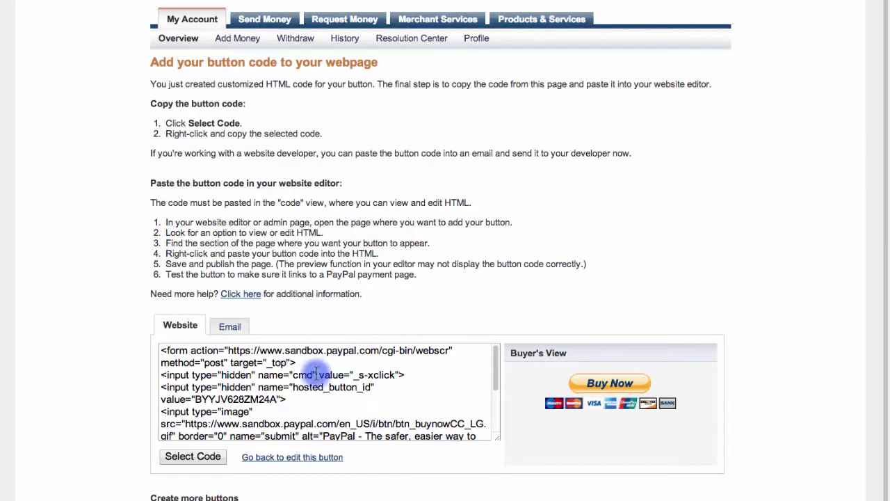
pyautogui.click(236, 330)
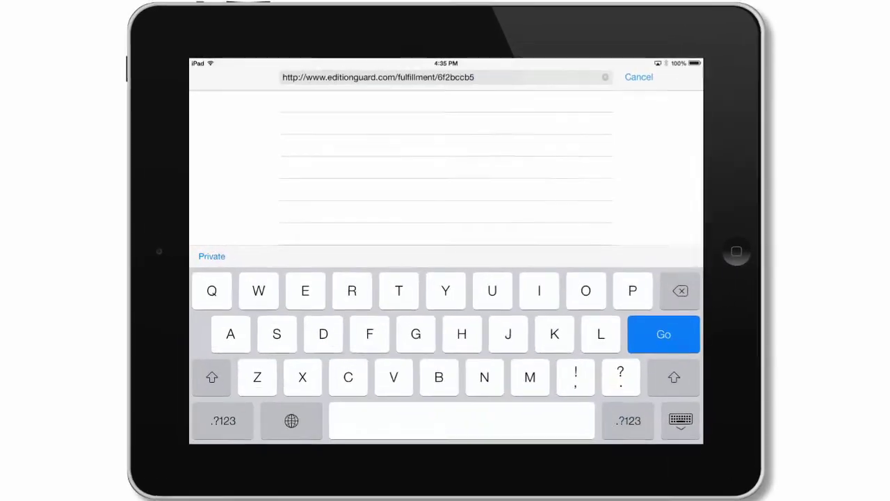
# - Switch to the iPad browser, load the eBook's fulfillment link and open URLLink.acsm in DL Reader
pyautogui.press('Return')
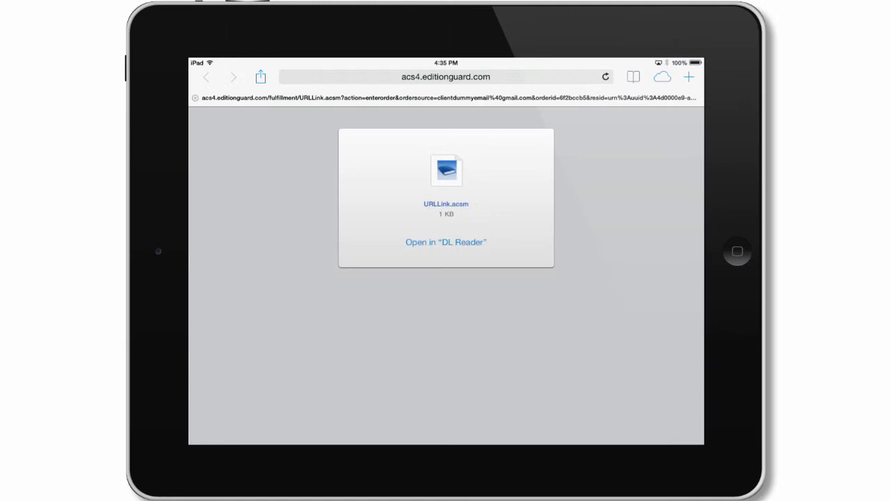
pyautogui.click(446, 242)
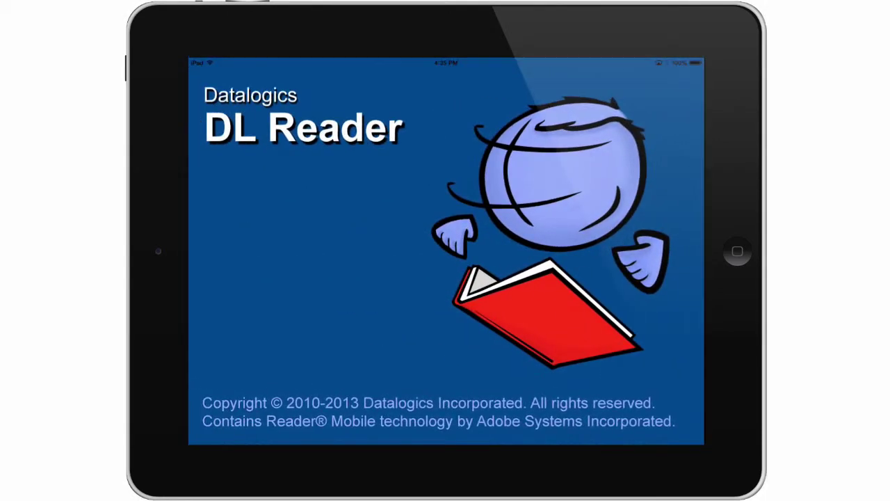